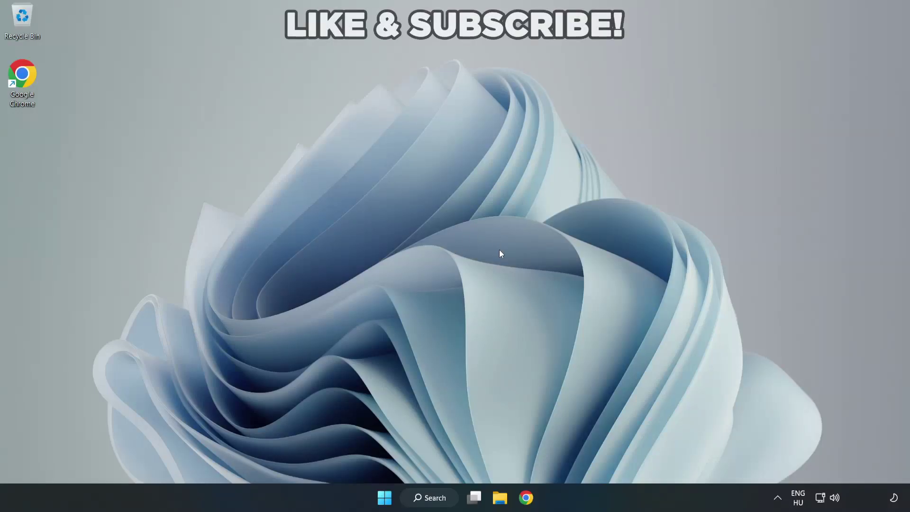
# Route sound output from CABLE Input to Speakers (High Definition Audio Device) via the volume flyout
pyautogui.click(836, 498)
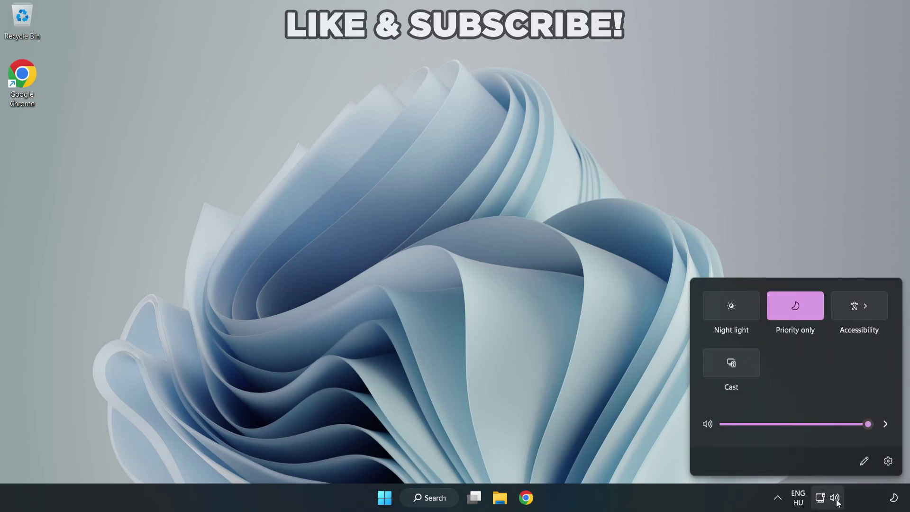
pyautogui.click(886, 426)
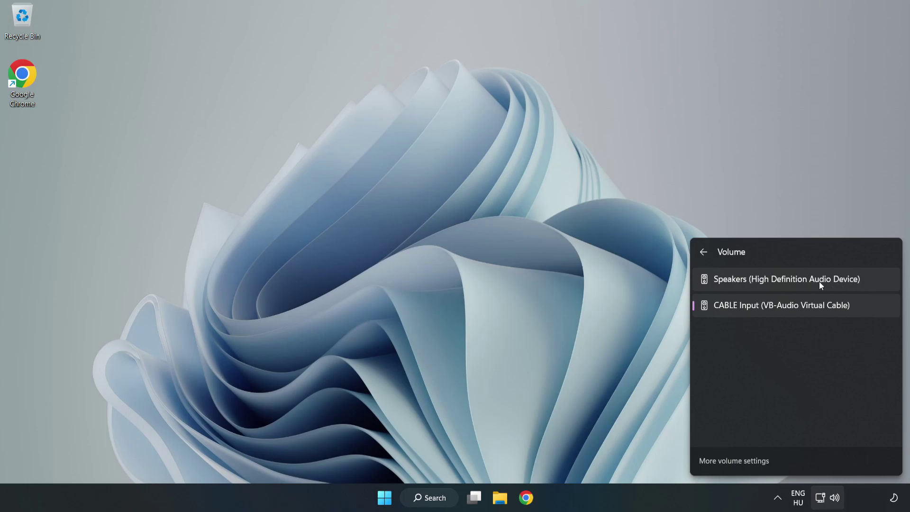
pyautogui.click(877, 282)
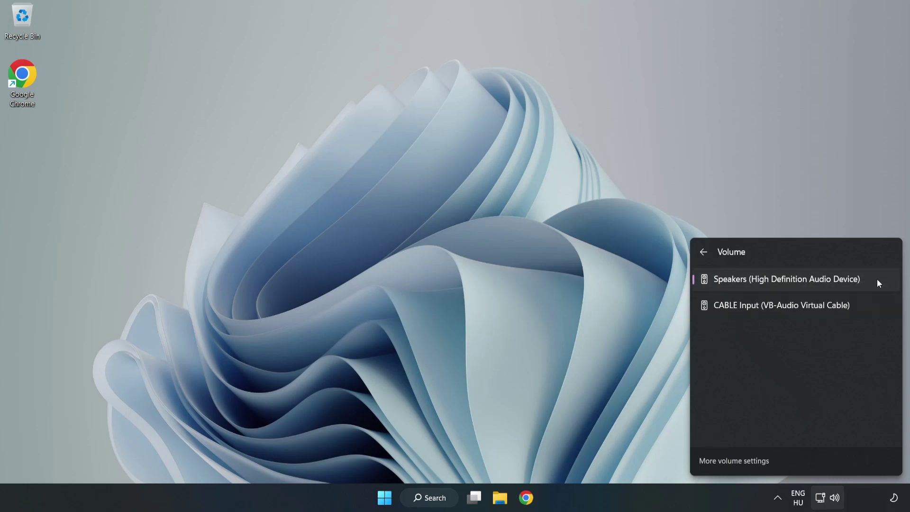
pyautogui.click(441, 244)
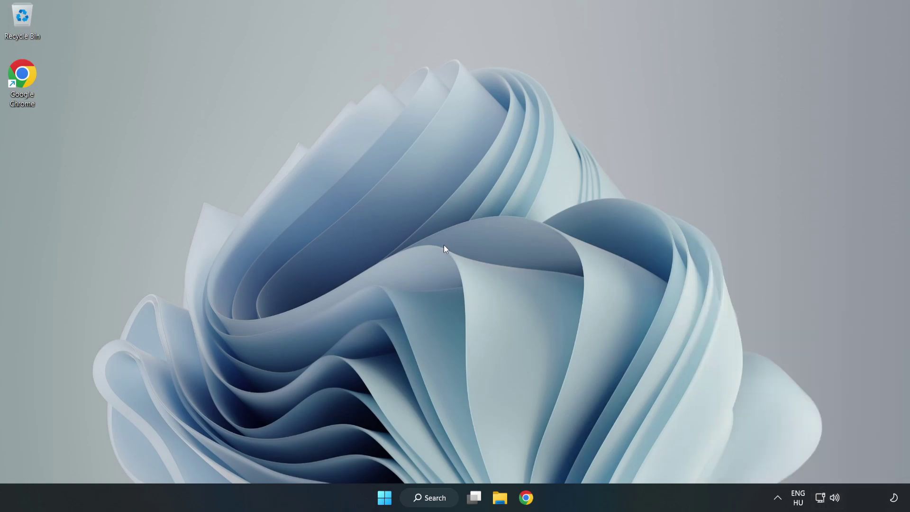
# Reset the Volume mixer's sound devices and app volumes to recommended defaults, then close Settings
pyautogui.rightClick(837, 500)
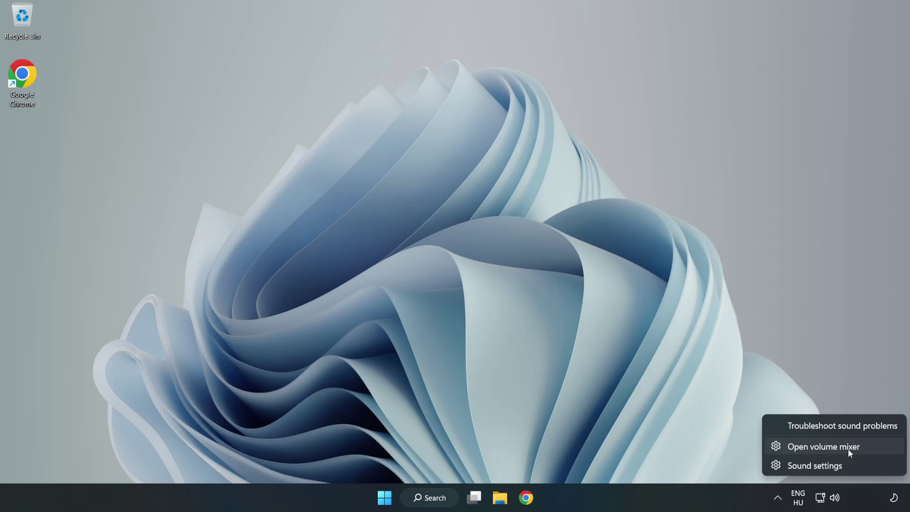
pyautogui.click(874, 448)
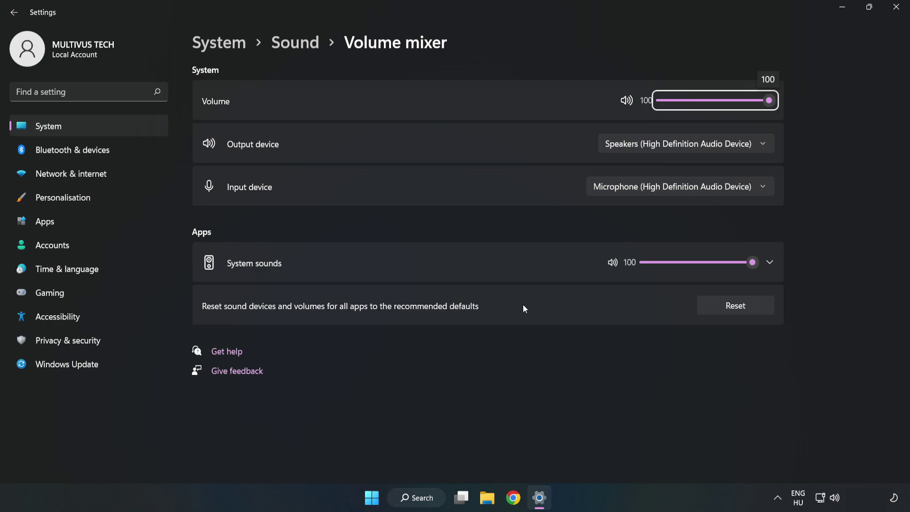
pyautogui.click(747, 311)
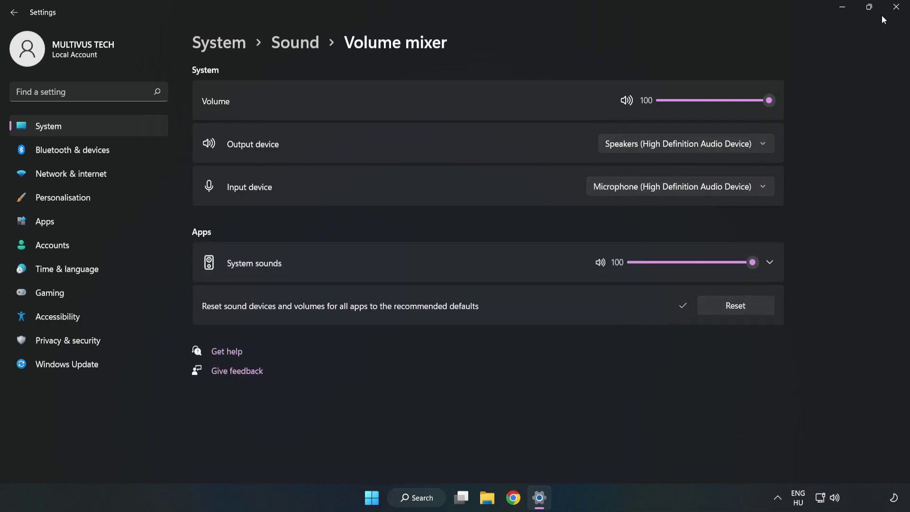
pyautogui.click(895, 12)
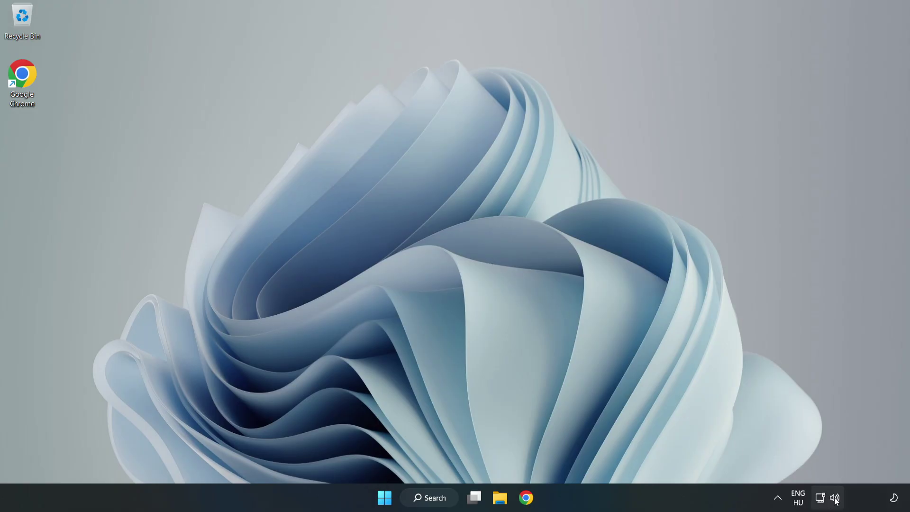
# Open the classic Sound panel through More sound settings on the Sound settings page
pyautogui.rightClick(836, 500)
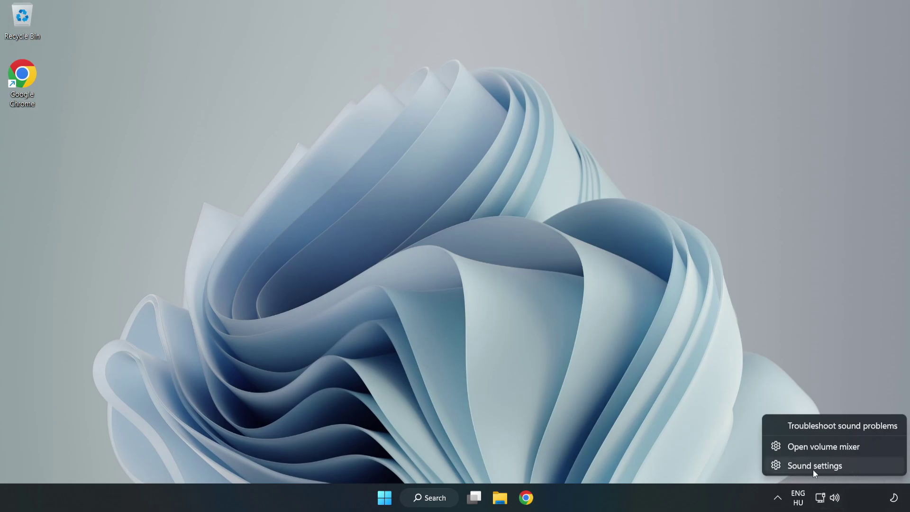
pyautogui.click(848, 468)
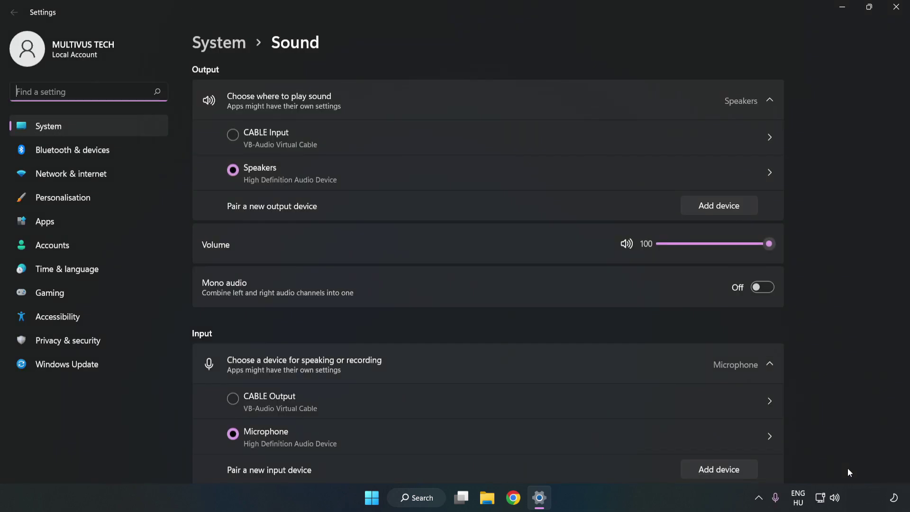
pyautogui.click(771, 245)
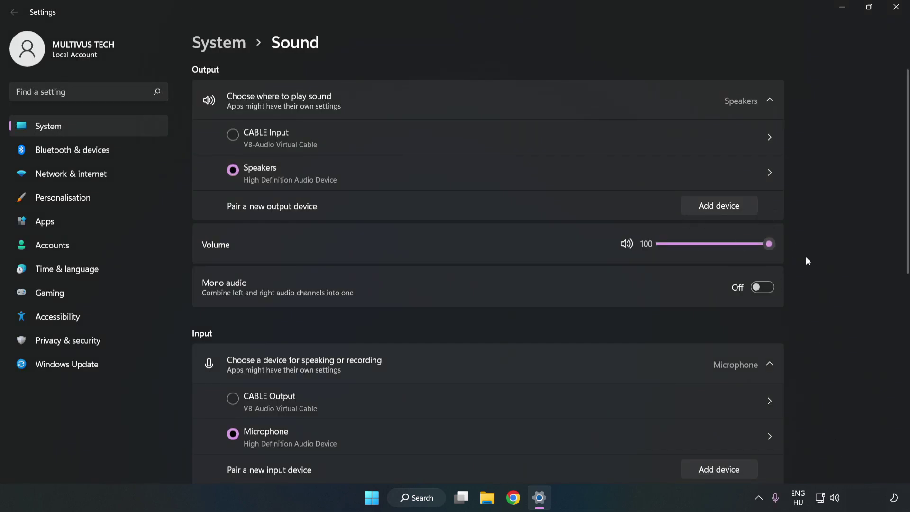
pyautogui.scroll(-3, 889, 226)
pyautogui.scroll(-2, 887, 231)
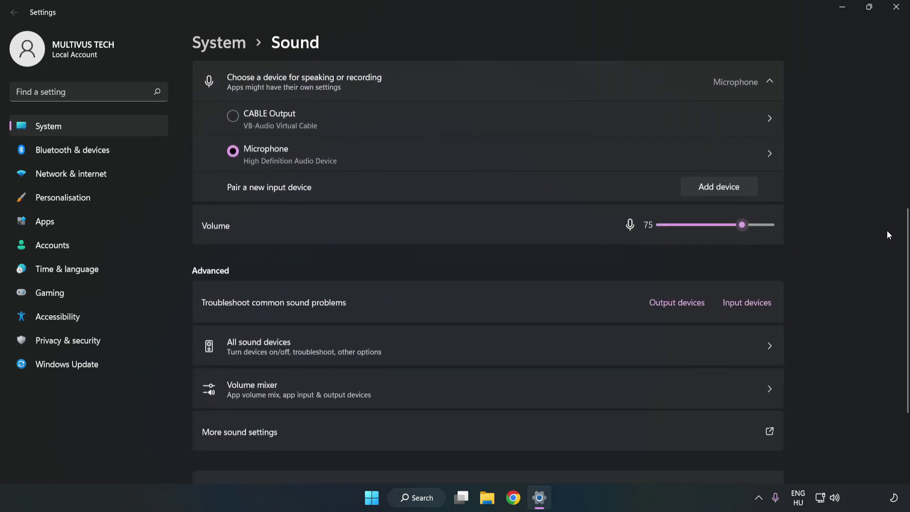
pyautogui.scroll(-1, 886, 230)
pyautogui.scroll(-2, 886, 235)
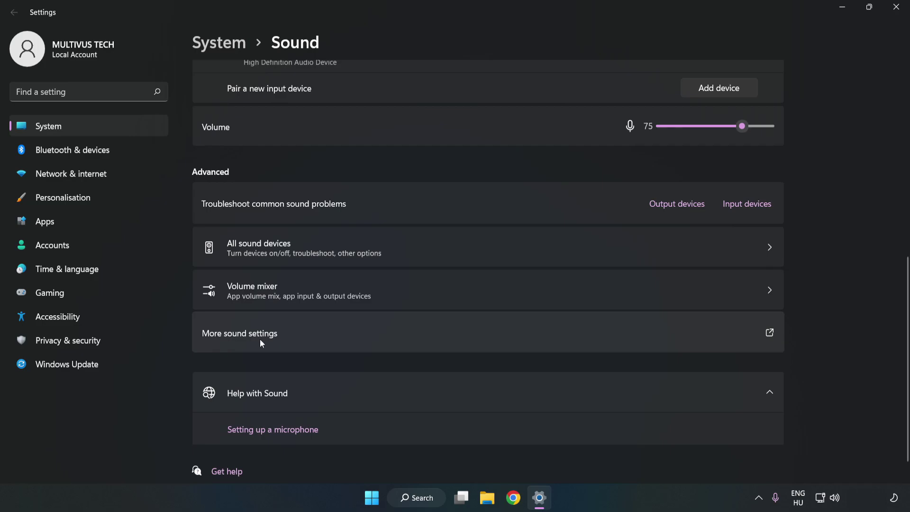
# Disable the CABLE Input playback device and select Speakers in the Playback list
pyautogui.click(395, 337)
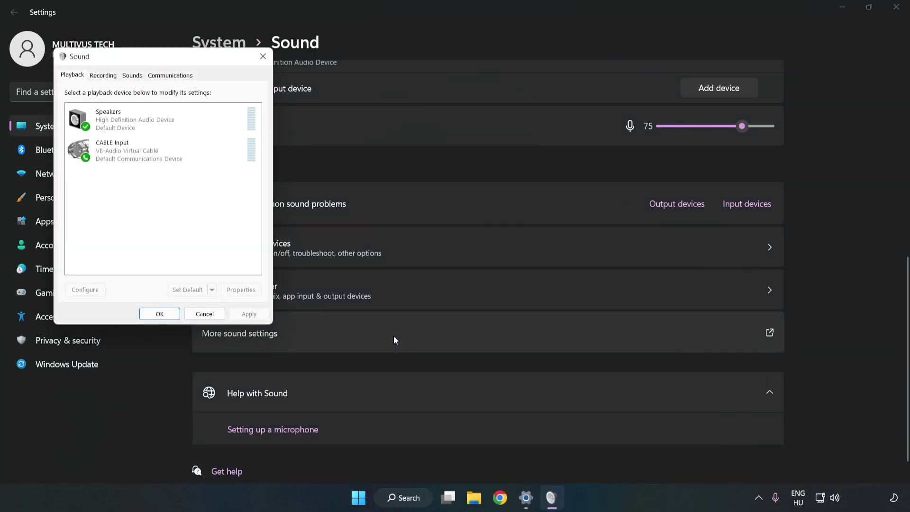
pyautogui.moveTo(190, 62)
pyautogui.mouseDown()
pyautogui.moveTo(320, 100)
pyautogui.moveTo(469, 121)
pyautogui.mouseUp()
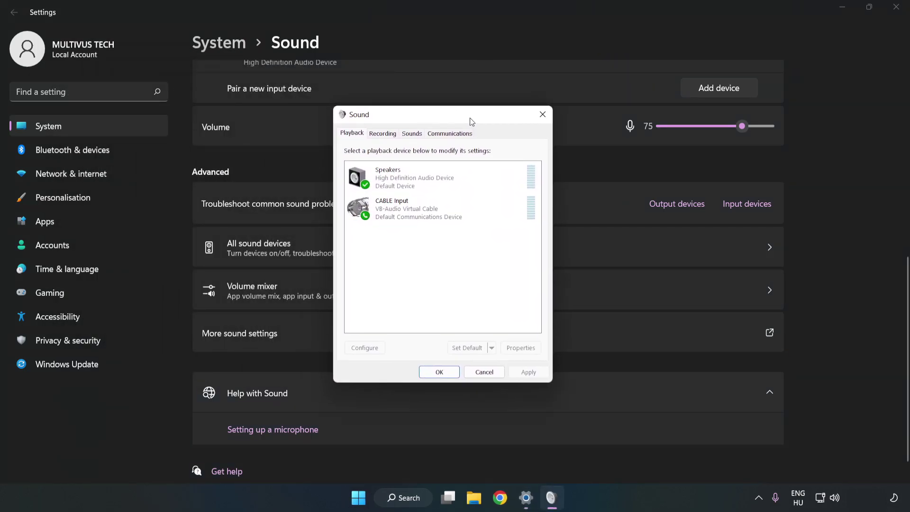
pyautogui.click(459, 208)
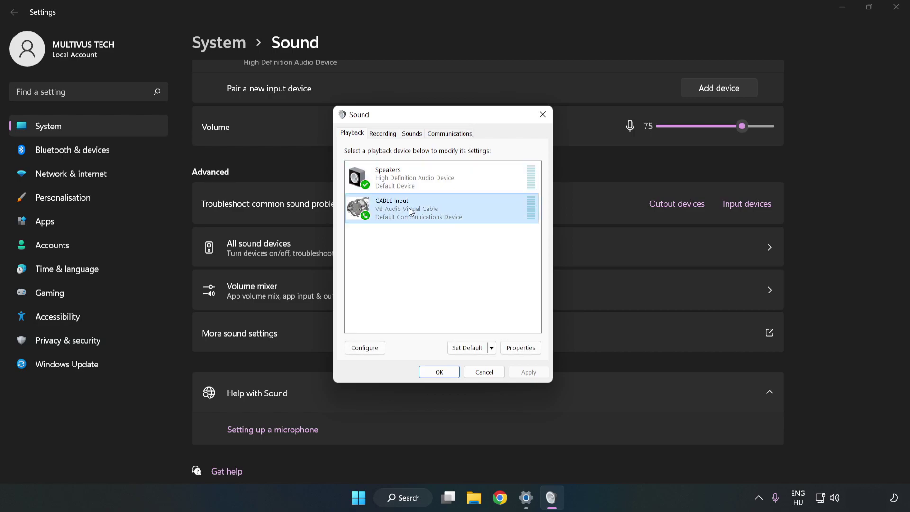
pyautogui.rightClick(456, 211)
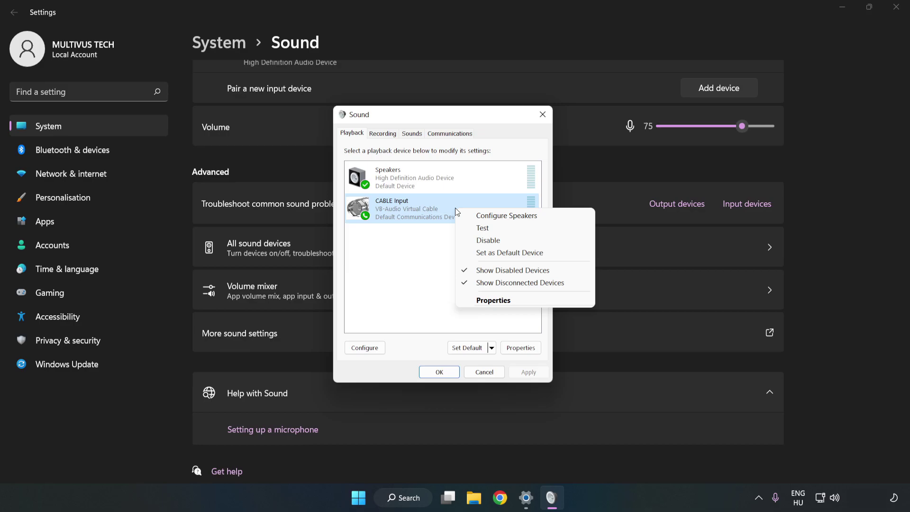
pyautogui.click(509, 241)
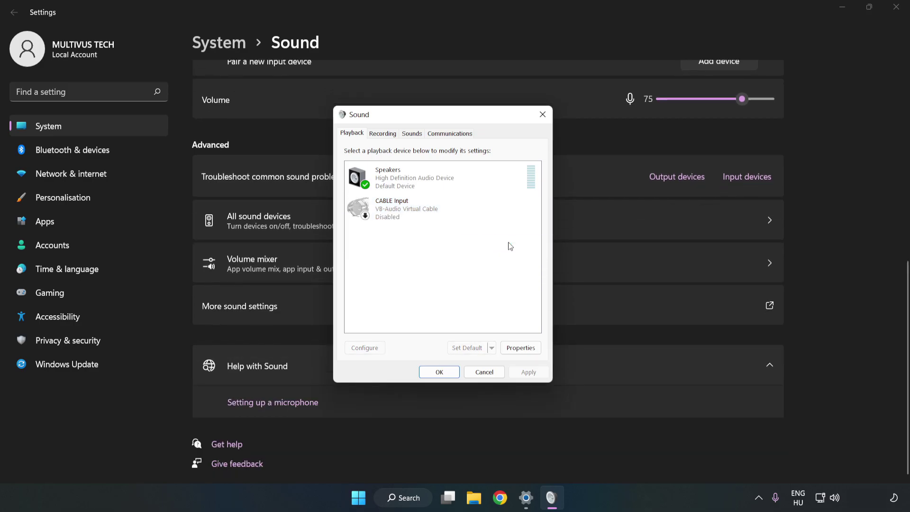
pyautogui.click(456, 189)
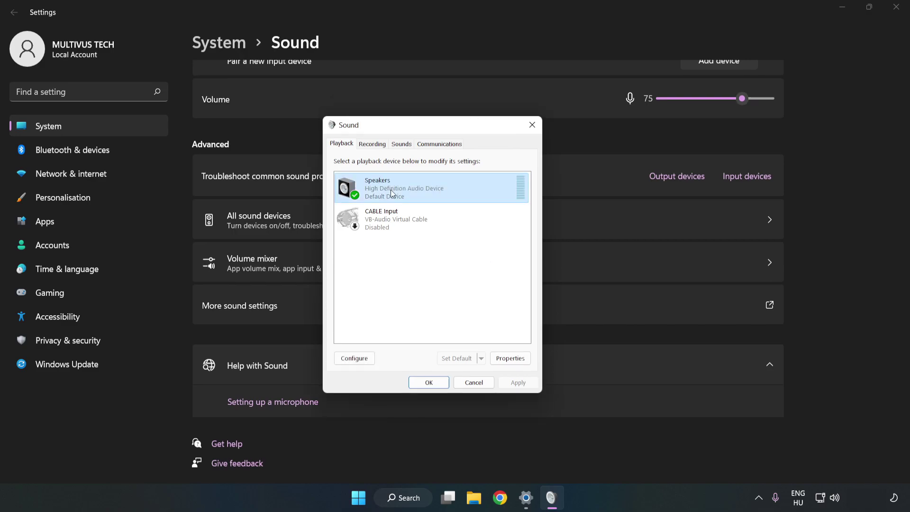
# Configure Speakers as 7.1 Surround, with all optional speakers full-range
pyautogui.rightClick(465, 187)
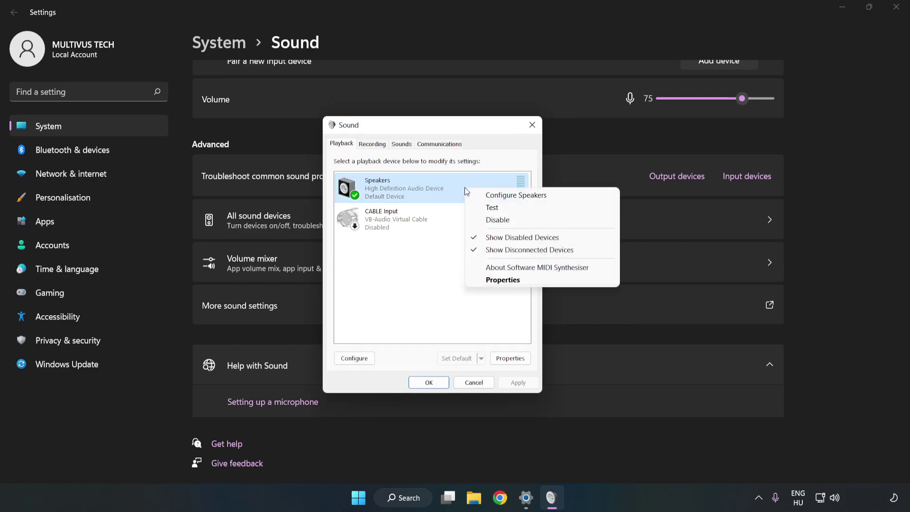
pyautogui.click(517, 196)
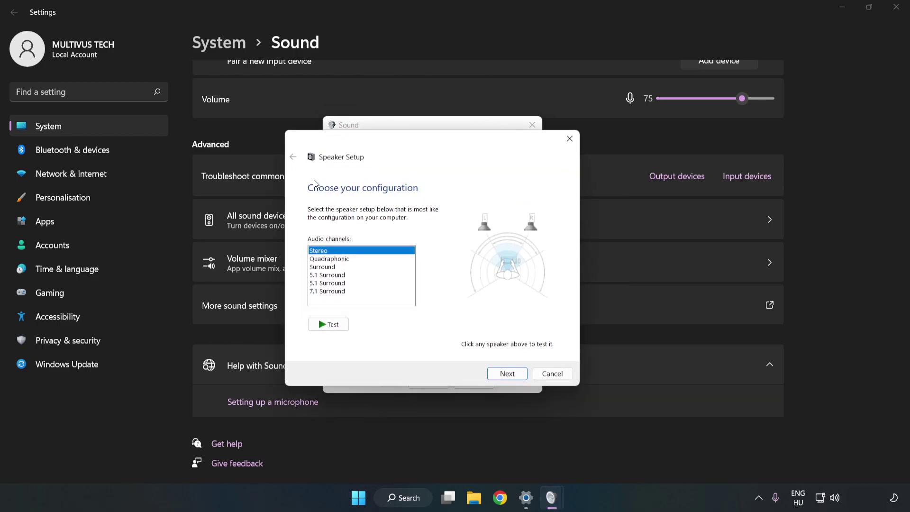
pyautogui.click(336, 261)
pyautogui.click(335, 293)
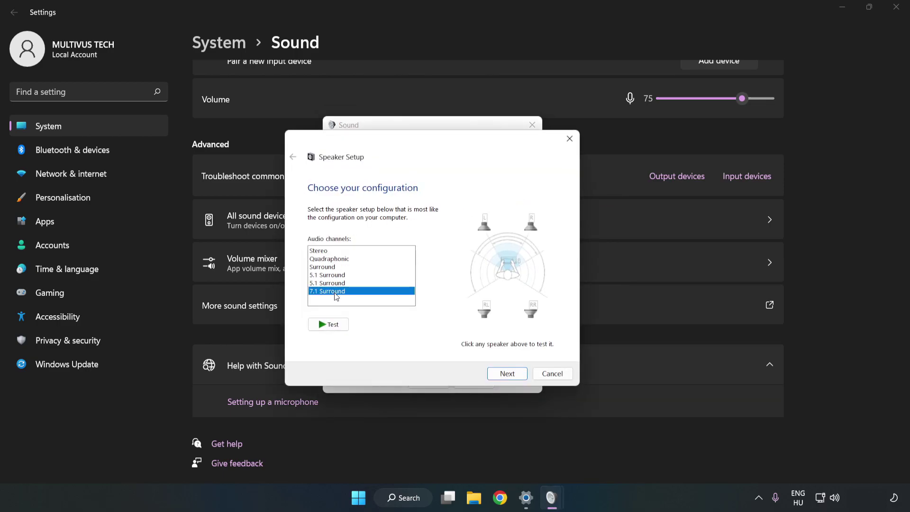
pyautogui.click(507, 374)
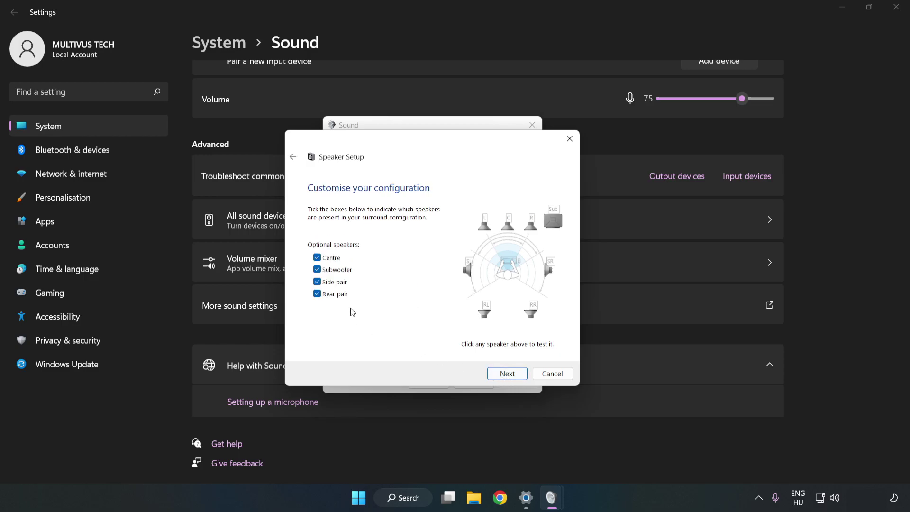
pyautogui.click(503, 374)
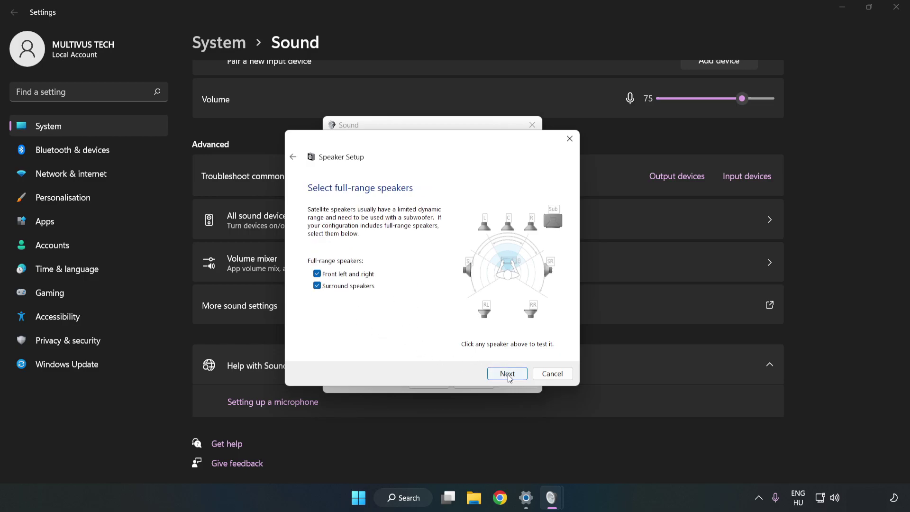
pyautogui.click(509, 375)
pyautogui.click(508, 374)
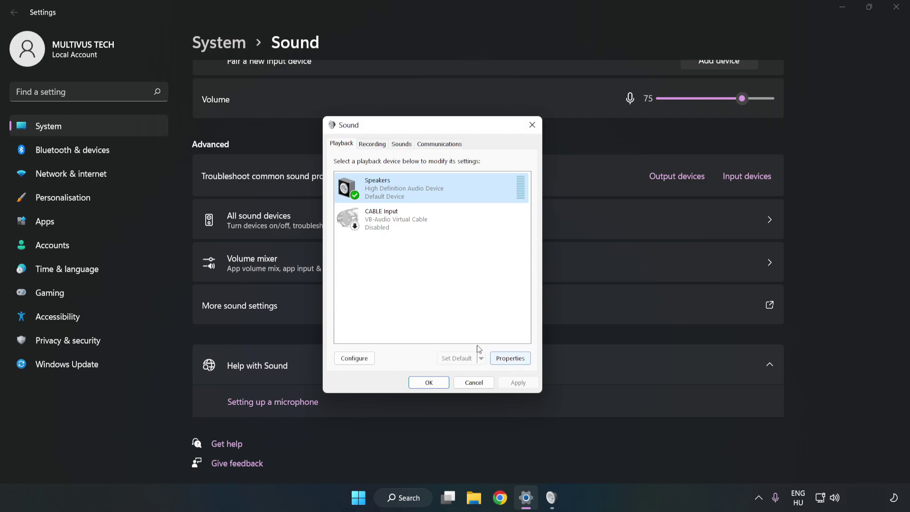
# Turn off all audio enhancements in the Speakers properties
pyautogui.click(518, 362)
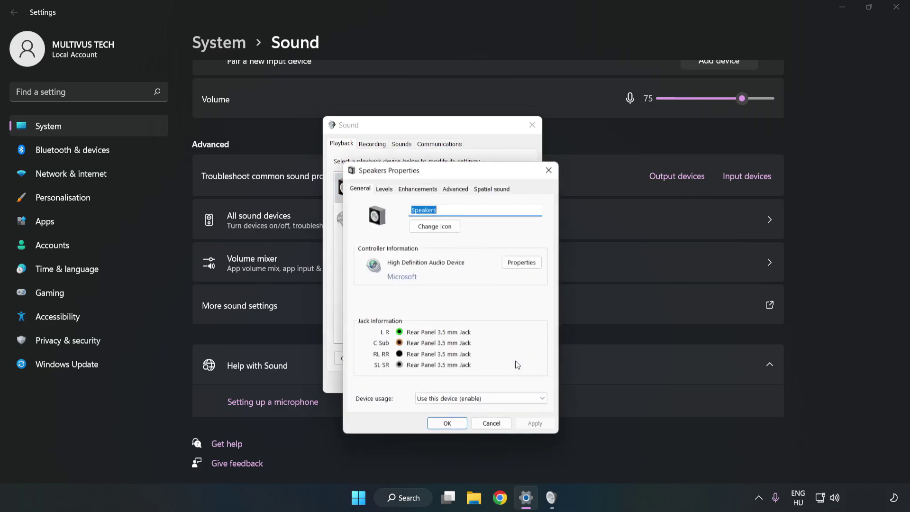
pyautogui.moveTo(456, 179); pyautogui.dragTo(431, 130)
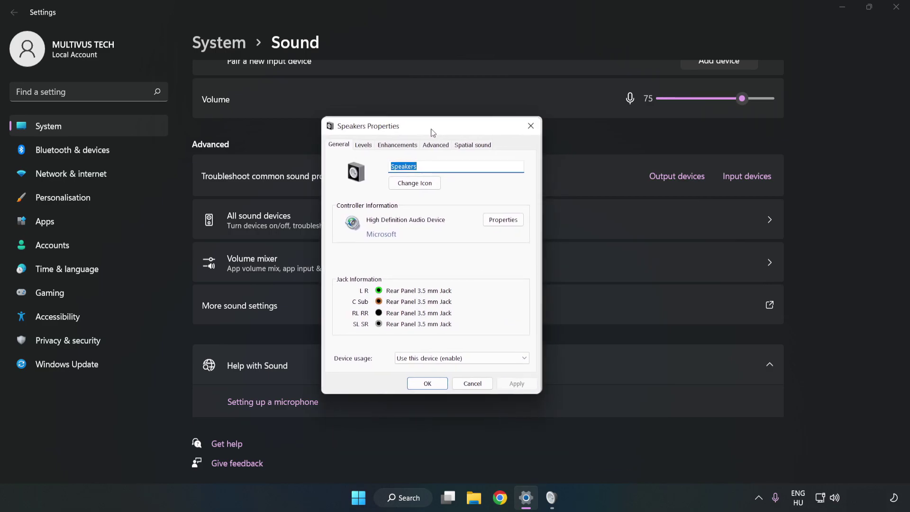
pyautogui.click(396, 147)
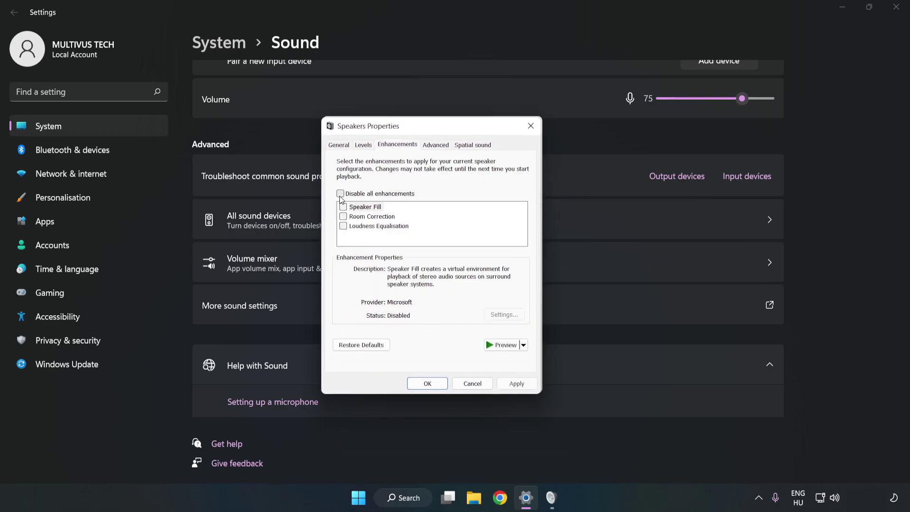
pyautogui.click(341, 193)
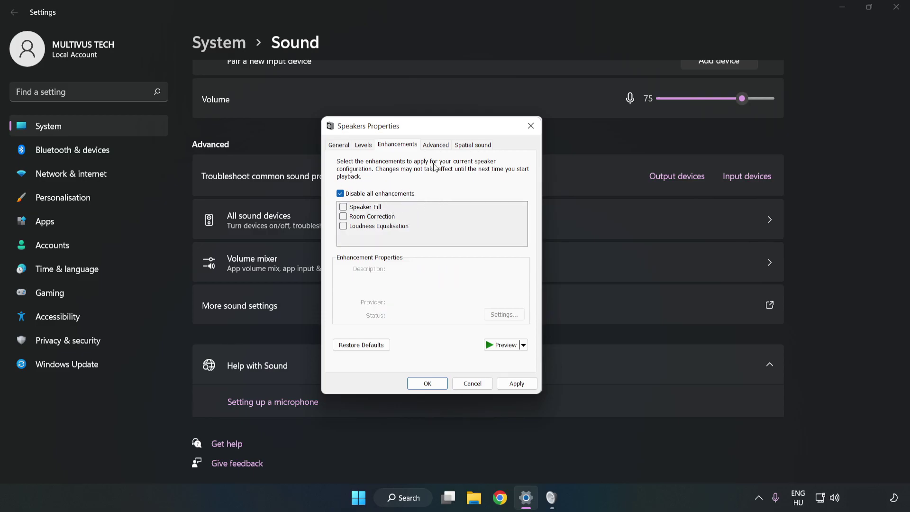
# Keep 16 bit, 48000 Hz (DVD Quality) as default format, apply, and close the dialogs
pyautogui.click(437, 147)
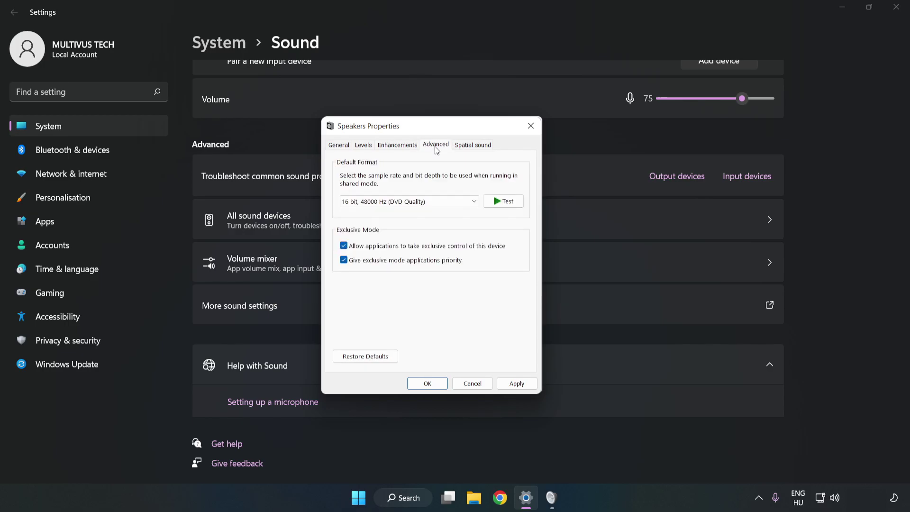
pyautogui.click(437, 201)
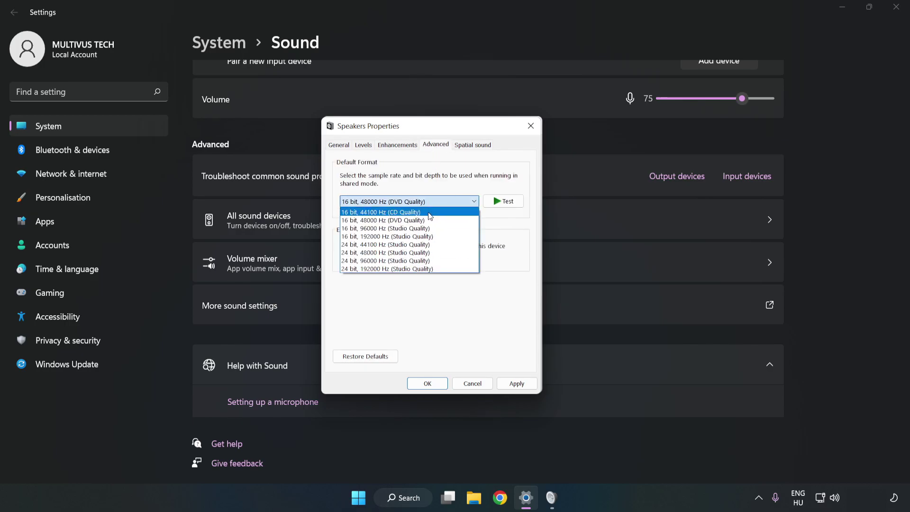
pyautogui.click(399, 179)
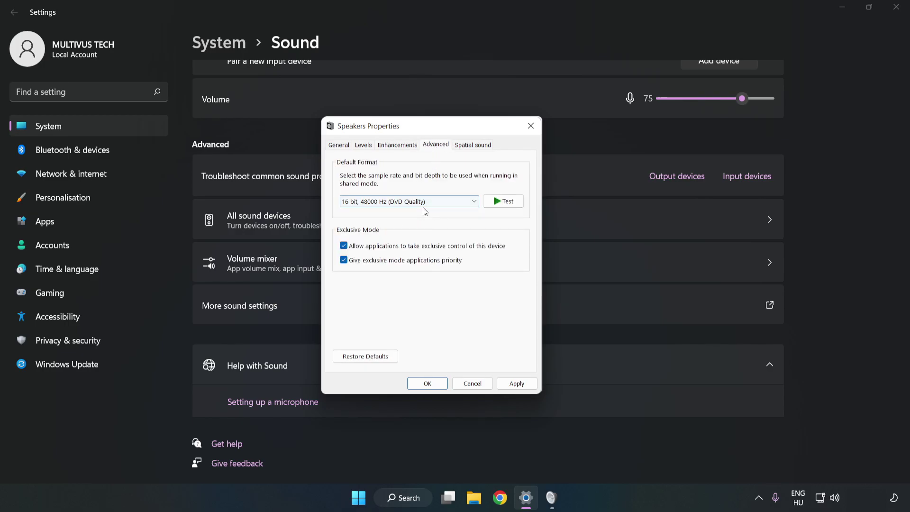
pyautogui.click(518, 384)
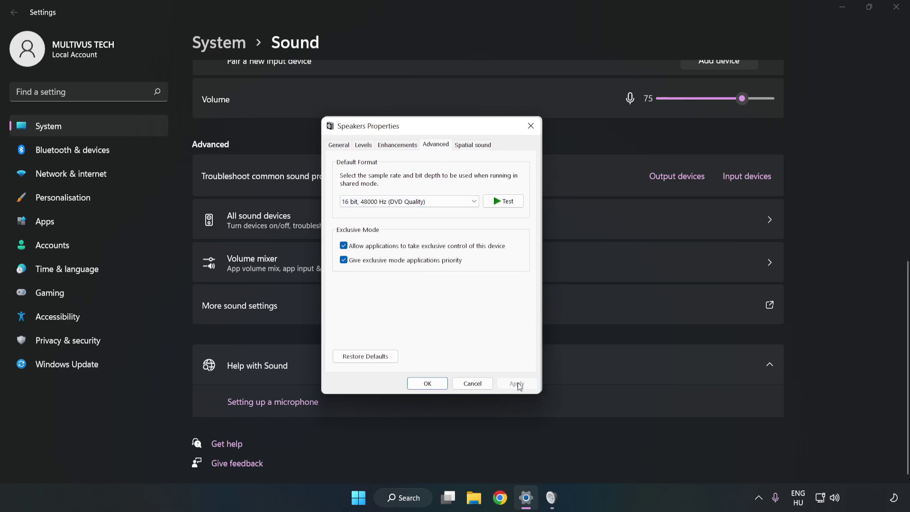
pyautogui.click(428, 384)
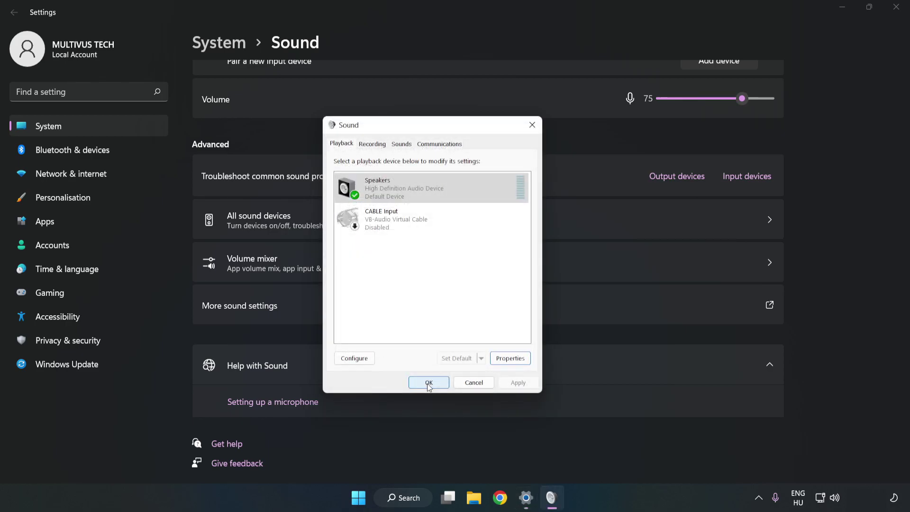
pyautogui.click(428, 382)
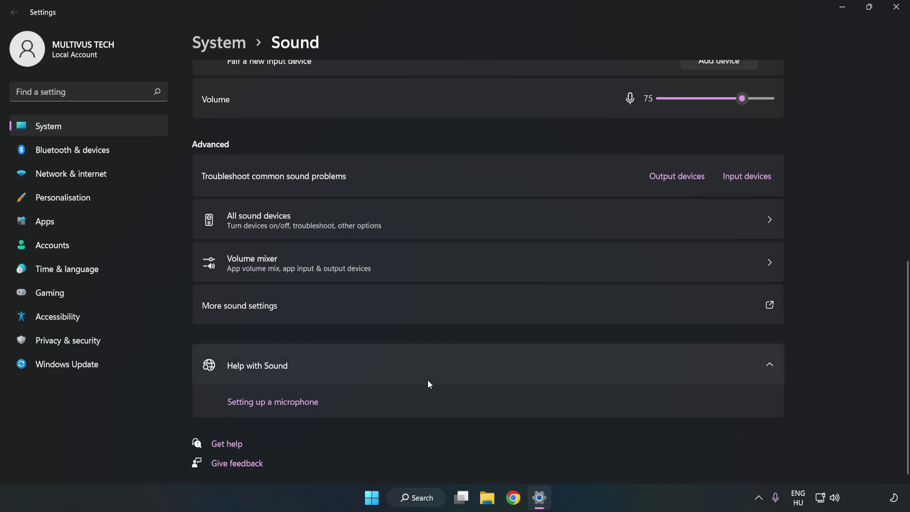
# Close Sound settings and bring up the Start menu's restart and shutdown options
pyautogui.click(890, 11)
pyautogui.click(384, 497)
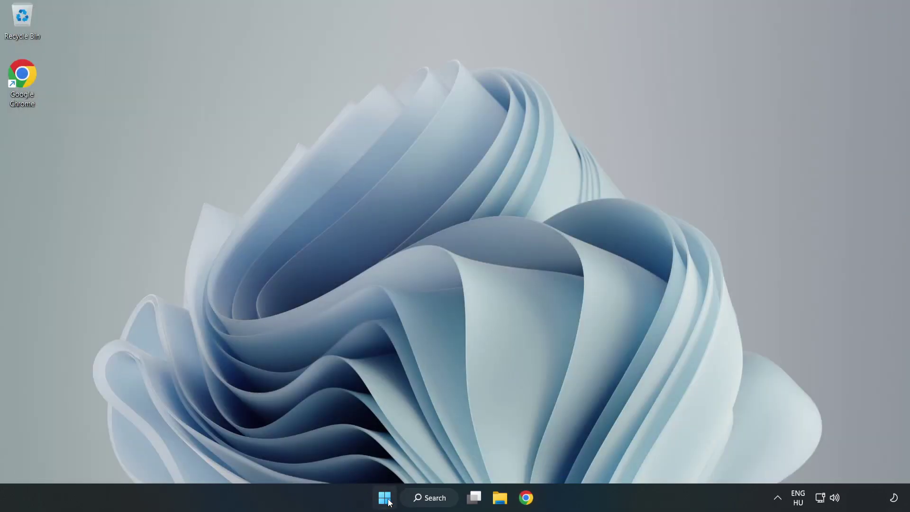
pyautogui.click(603, 458)
# Search for 'device manager' and launch Device Manager from the results
pyautogui.click(448, 500)
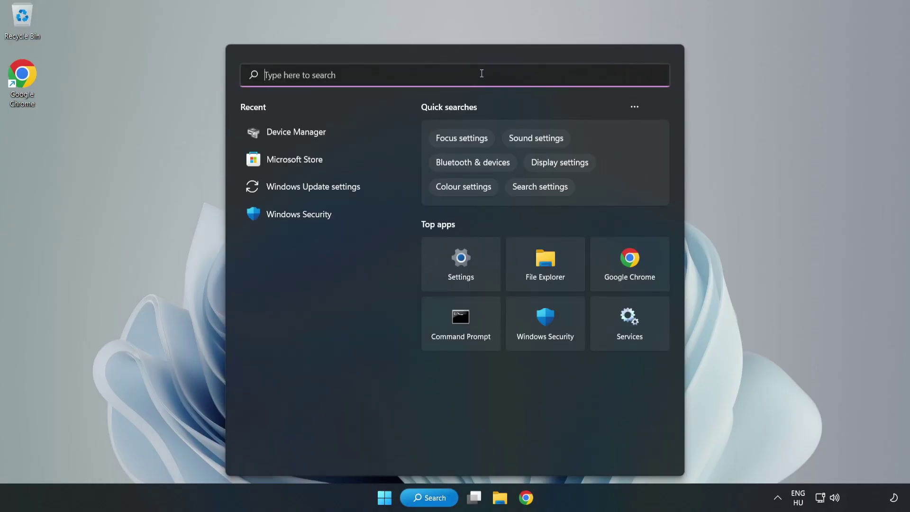
pyautogui.write('device mag')
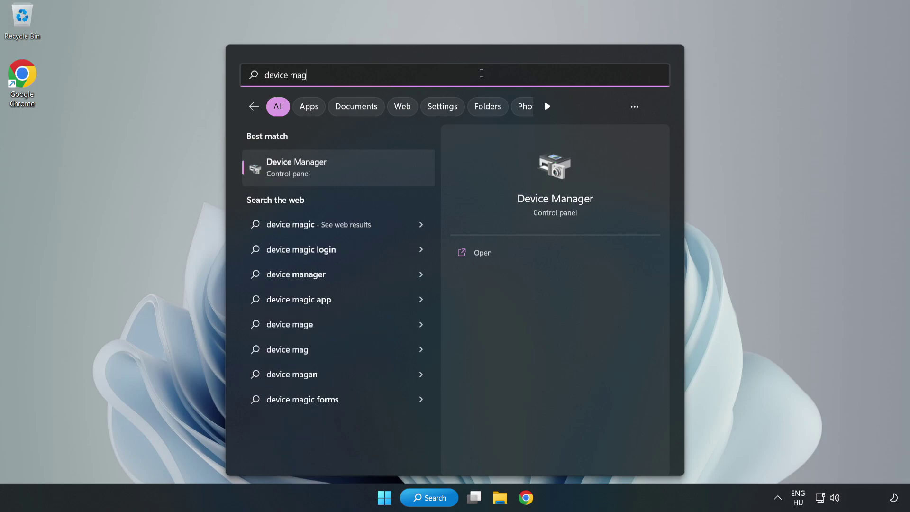
pyautogui.press('BackSpace')
pyautogui.write('nager')
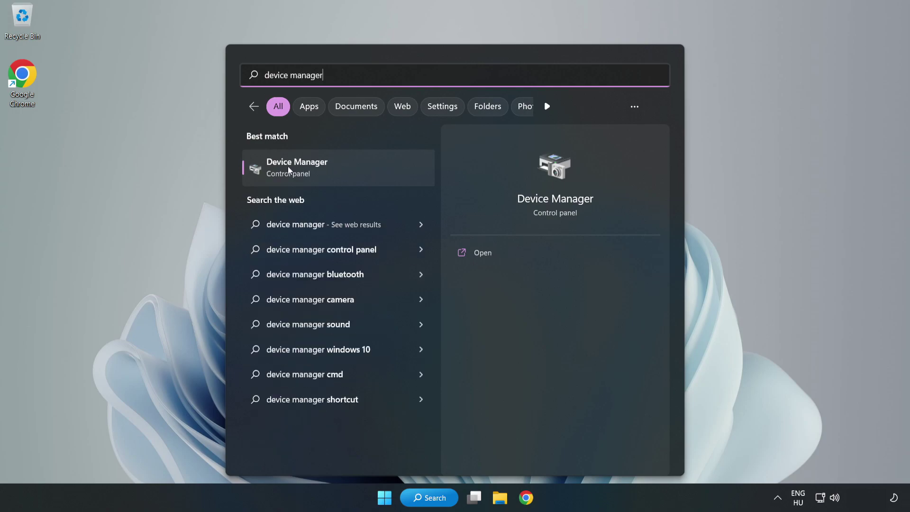
pyautogui.click(353, 170)
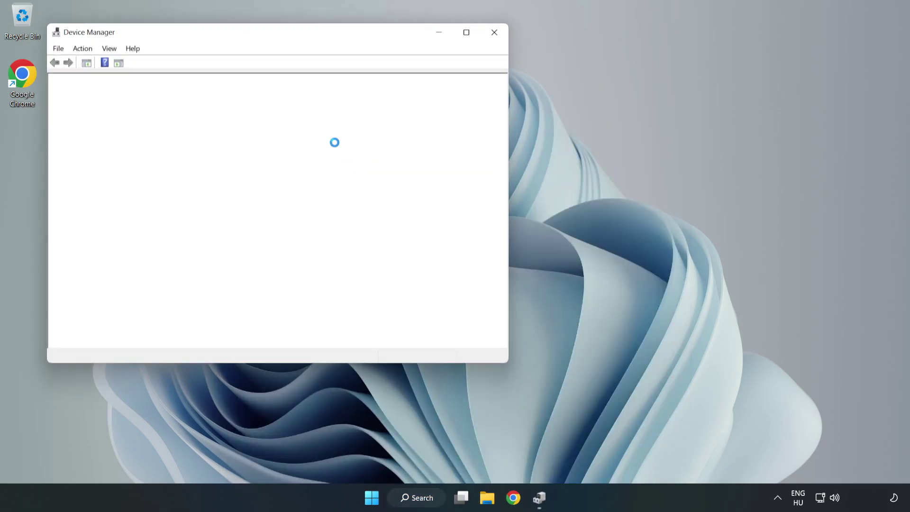
# Expand Sound, video and game controllers and start Update driver for High Definition Audio Device
pyautogui.moveTo(254, 41); pyautogui.dragTo(420, 79)
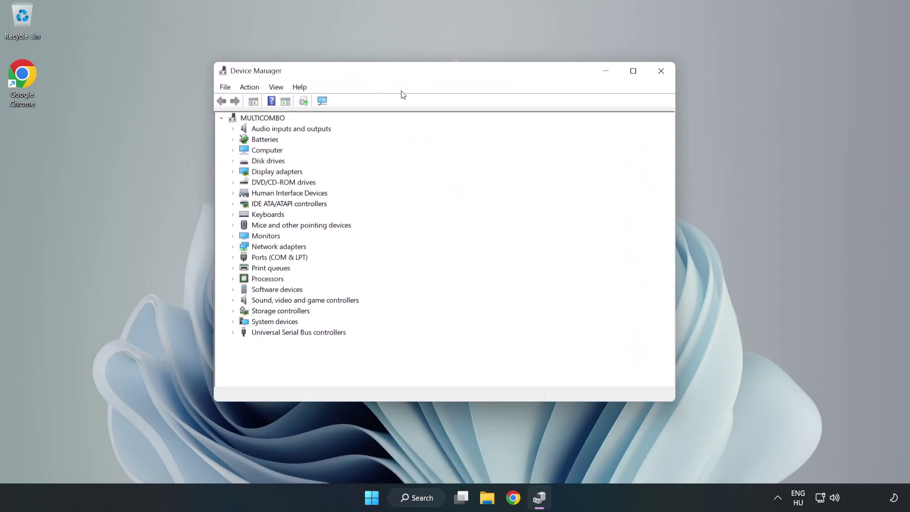
pyautogui.click(258, 304)
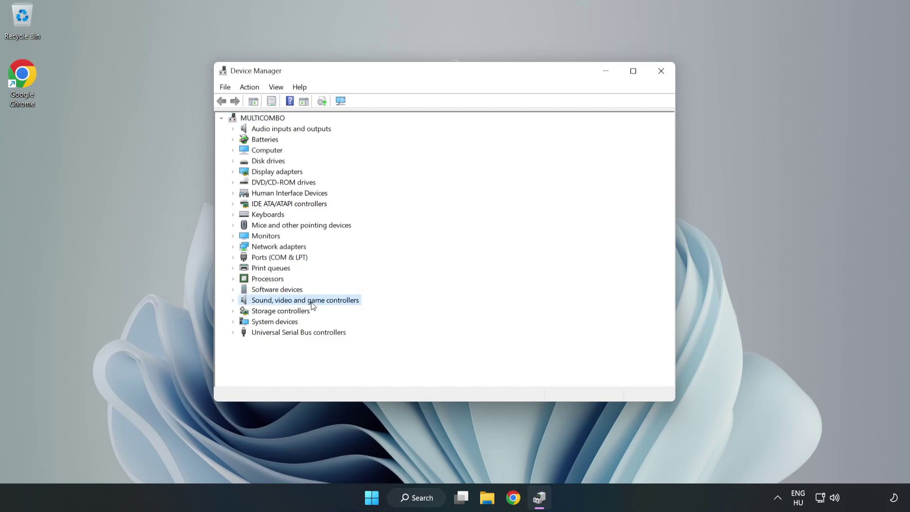
pyautogui.click(234, 301)
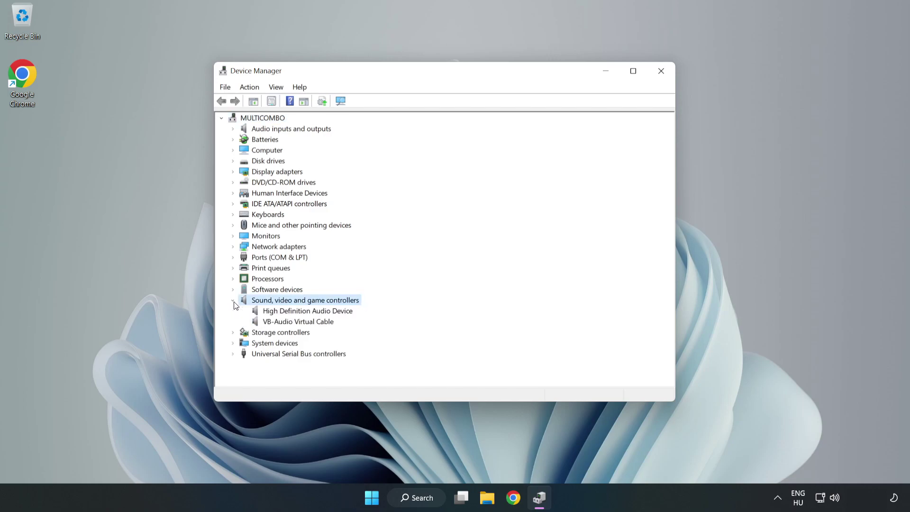
pyautogui.click(281, 311)
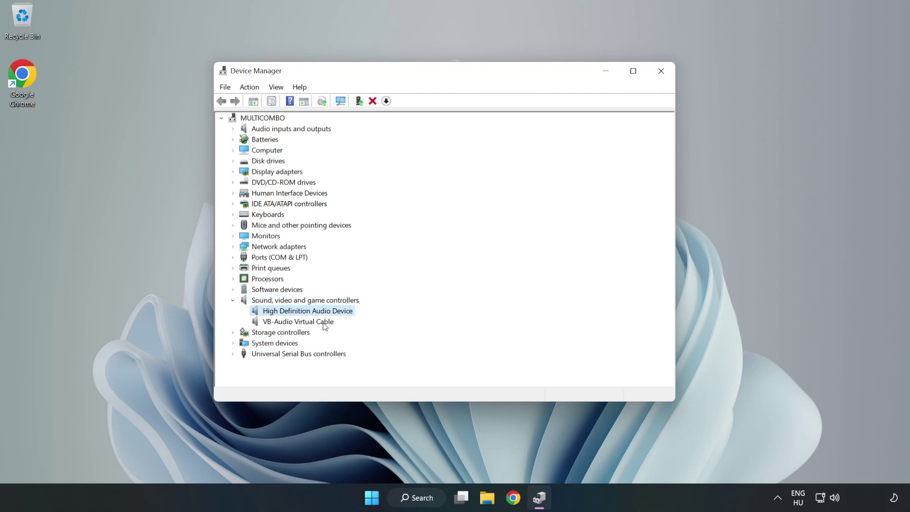
pyautogui.rightClick(337, 311)
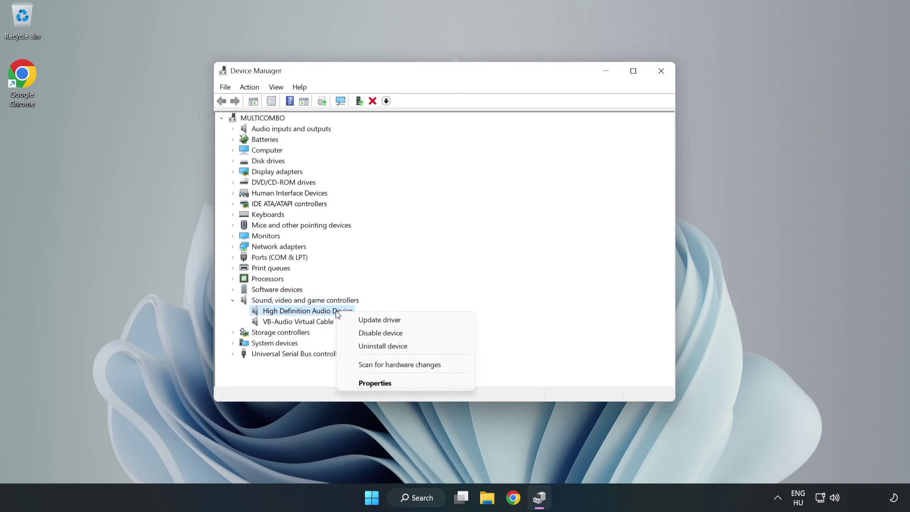
pyautogui.click(413, 320)
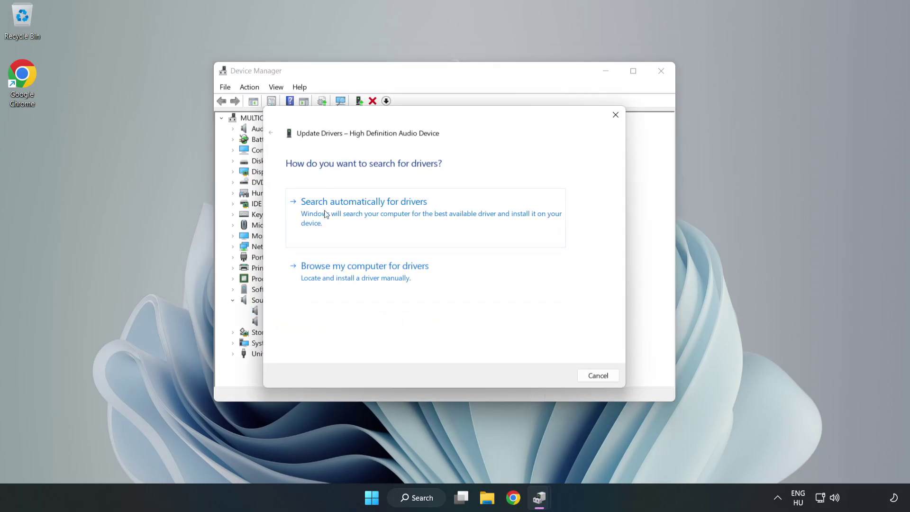
# Install the High Definition Audio Device driver from this computer's list, accepting the warning
pyautogui.click(396, 279)
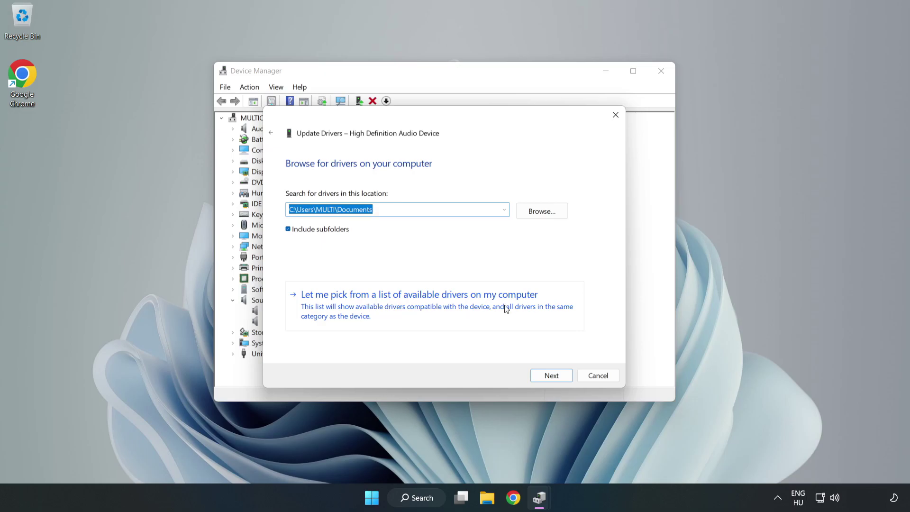
pyautogui.click(473, 311)
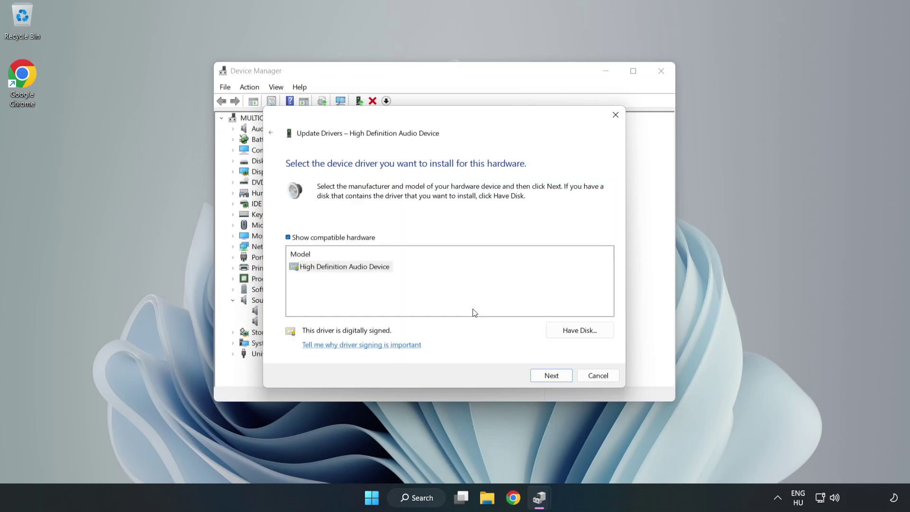
pyautogui.click(305, 268)
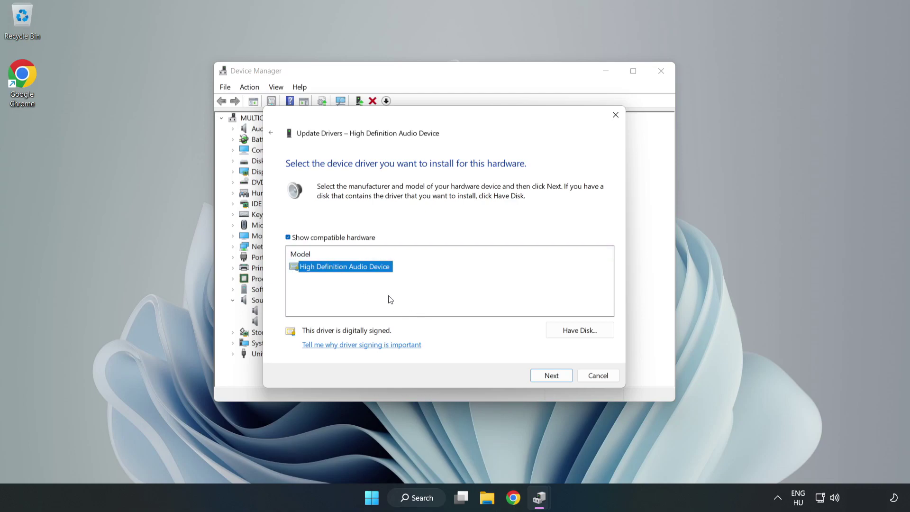
pyautogui.click(552, 377)
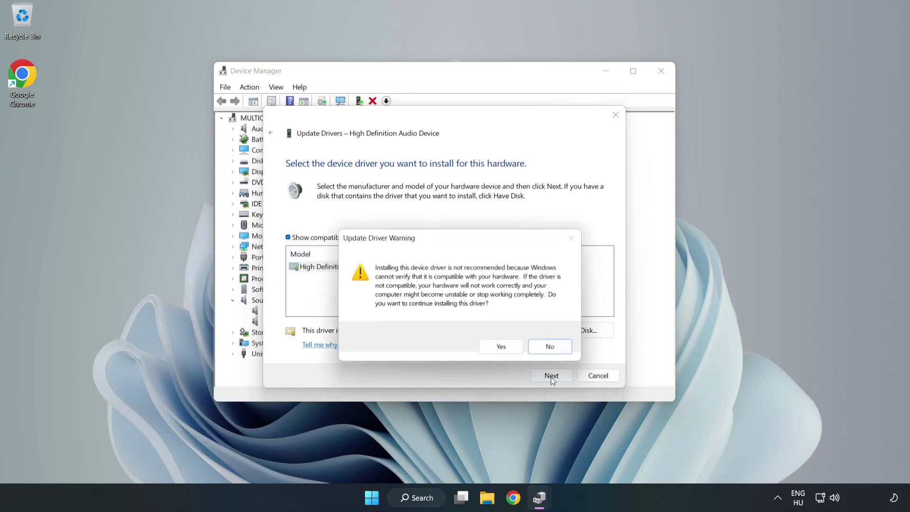
pyautogui.click(504, 349)
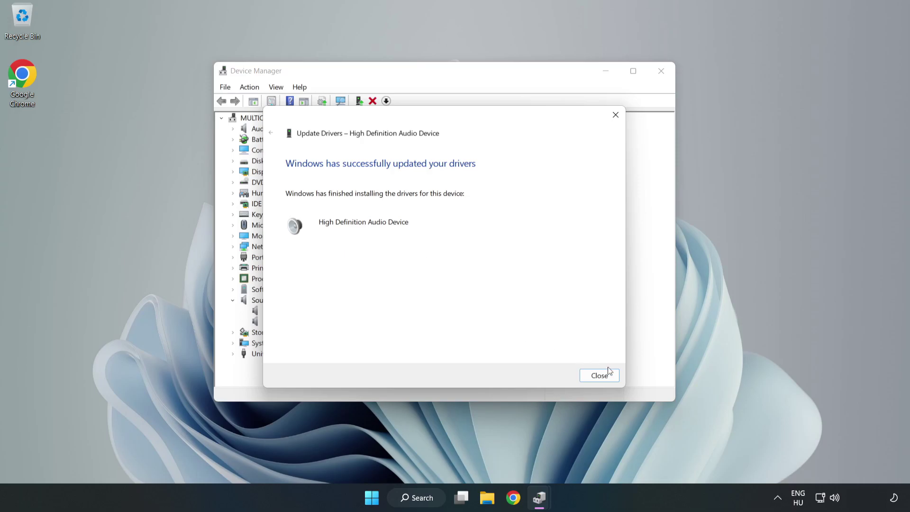
pyautogui.click(599, 376)
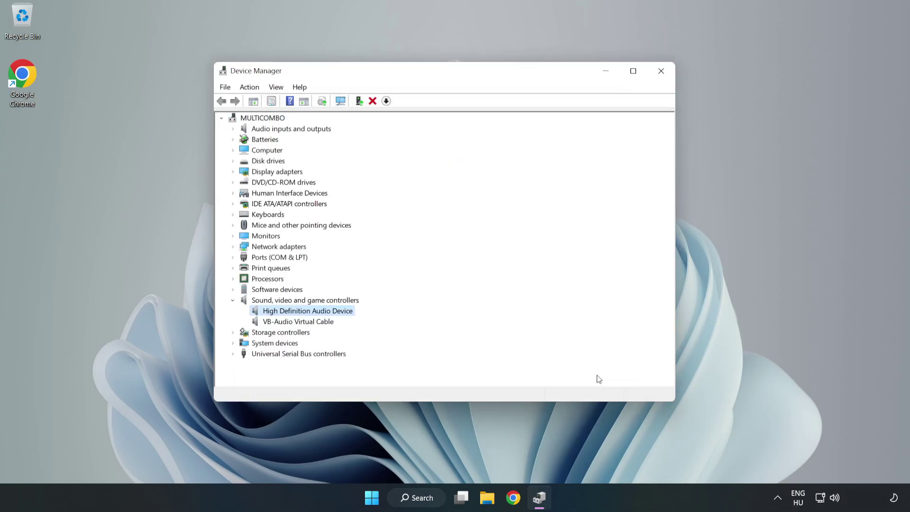
# Close Device Manager and bring up the Start menu power options for a restart
pyautogui.click(661, 71)
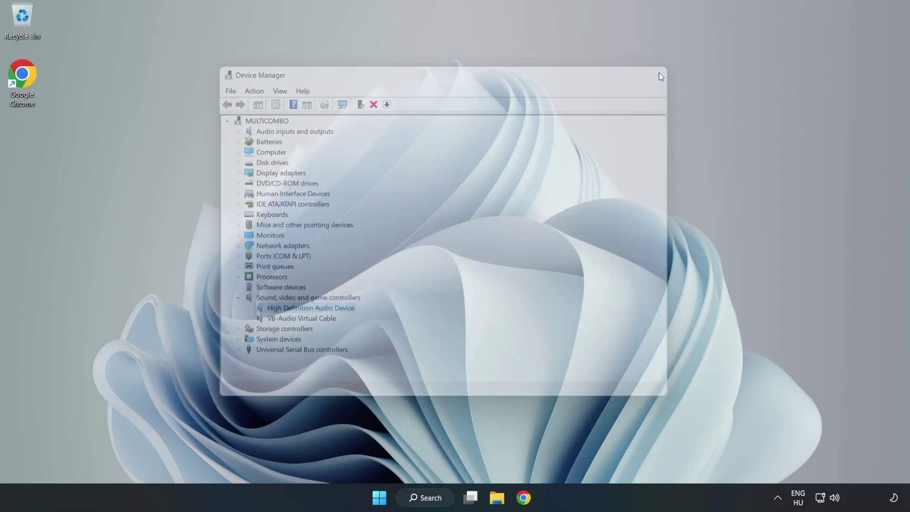
pyautogui.click(385, 496)
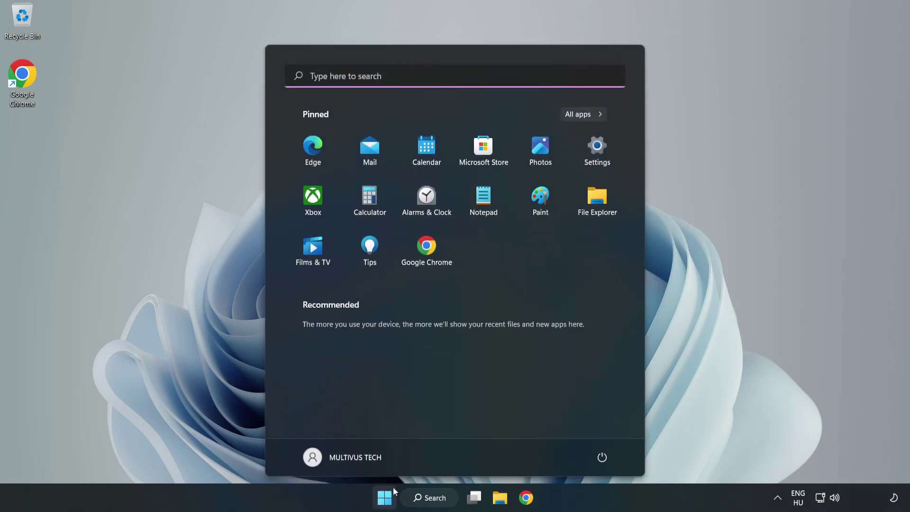
pyautogui.click(602, 456)
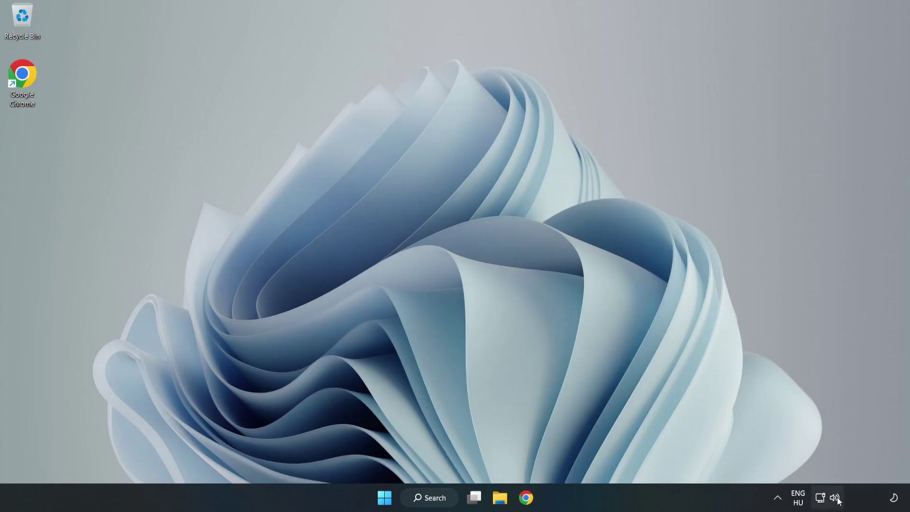
# Launch 'Troubleshoot sound problems' from the taskbar speaker icon's right-click menu
pyautogui.rightClick(836, 499)
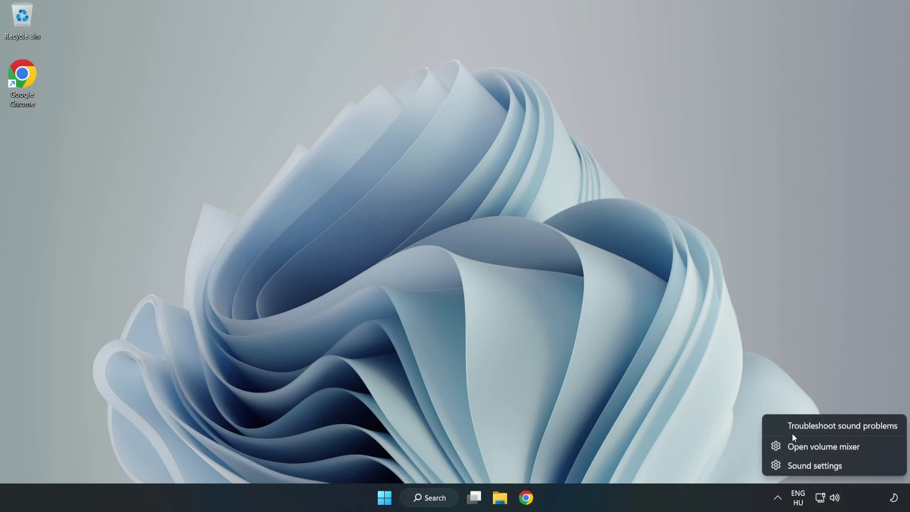
pyautogui.click(822, 425)
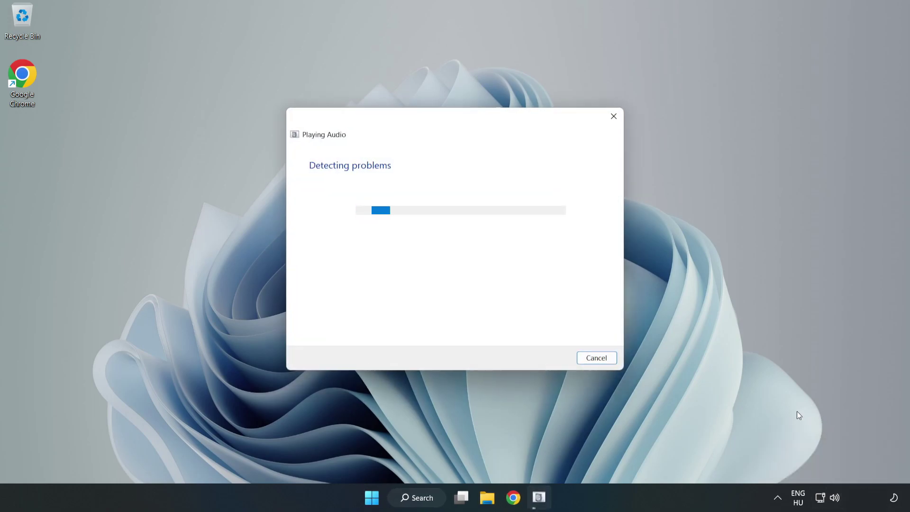